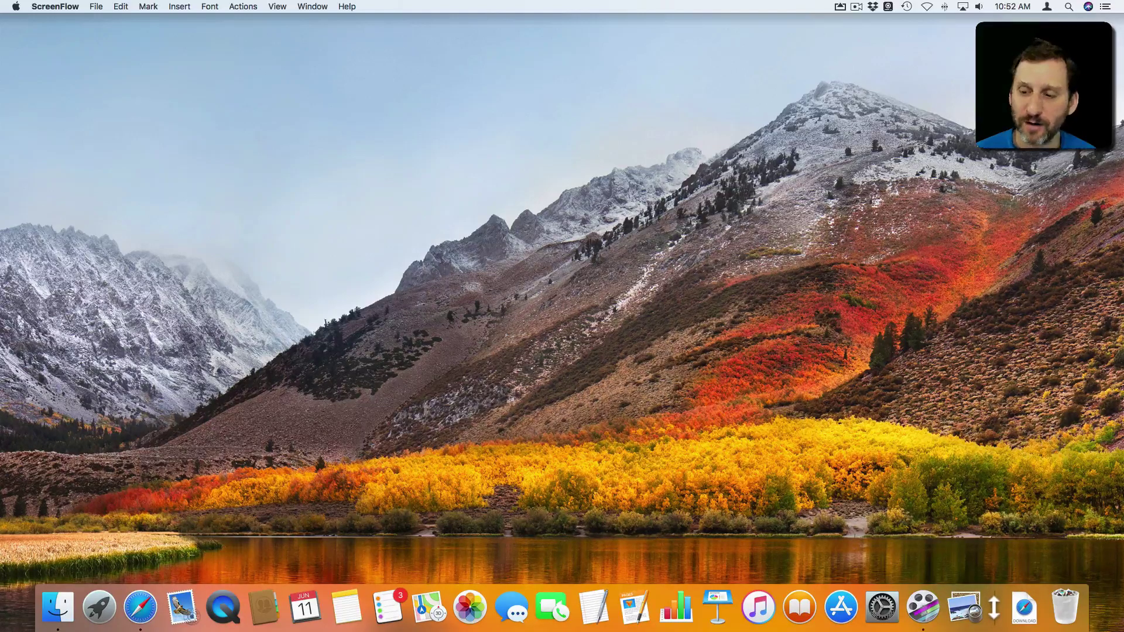
Step: Open Dock Preferences from the Dock divider's context menu
right_click(994, 607)
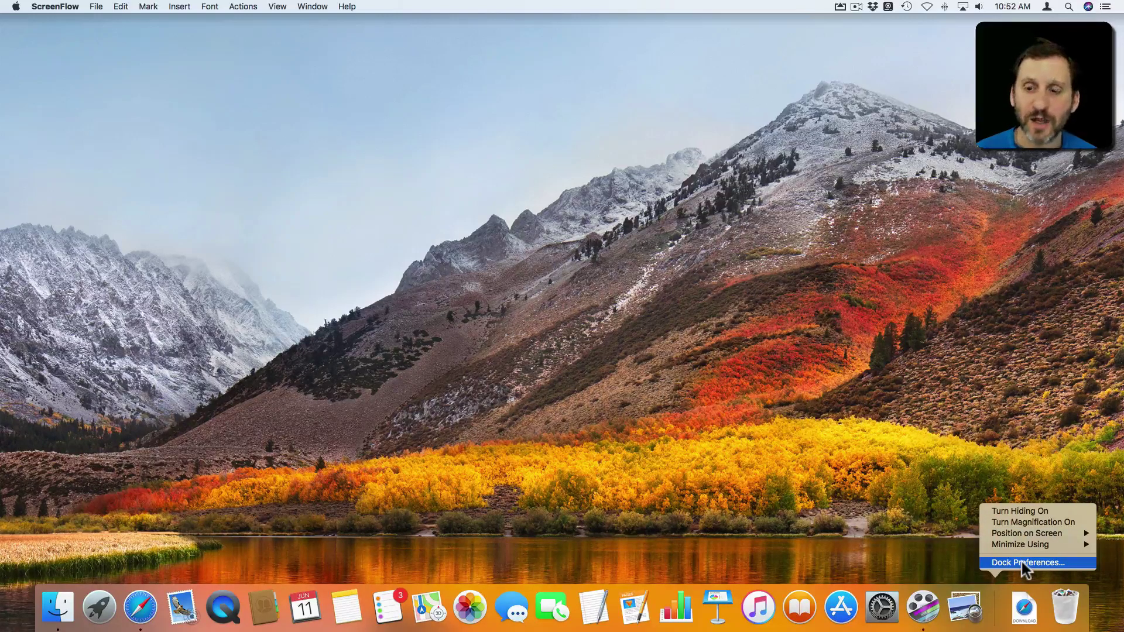
mouse_move(1024, 548)
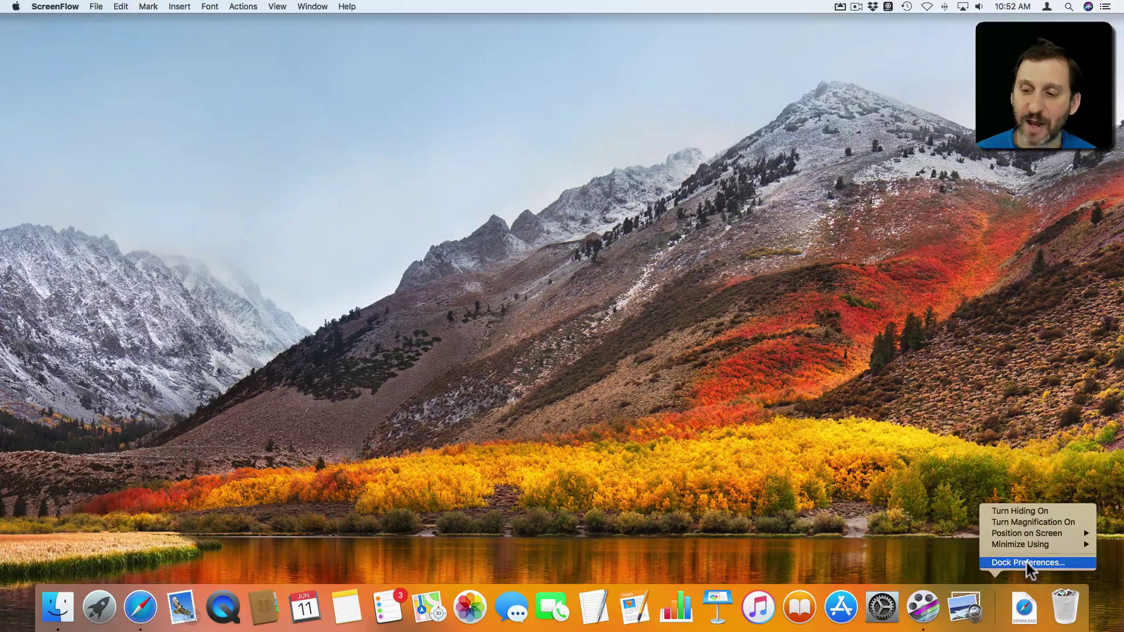
click(1026, 562)
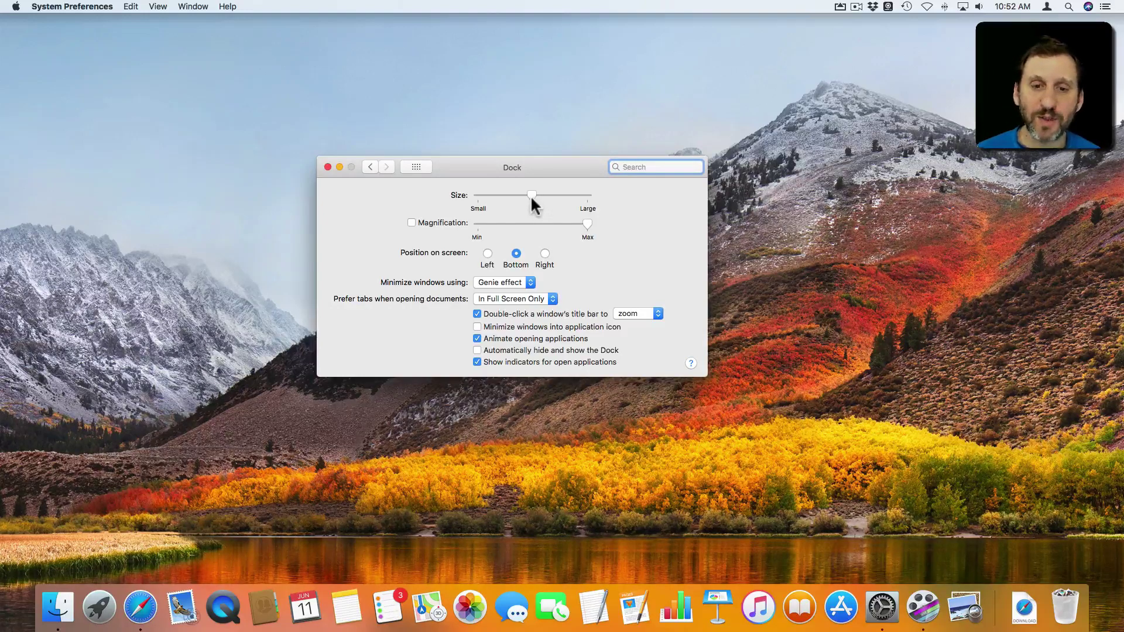
Step: Shrink the Dock with the Size slider to near Small, then enlarge it slightly
mouse_move(532, 193)
mouse_down()
mouse_move(474, 191)
mouse_move(611, 199)
mouse_move(522, 197)
mouse_up()
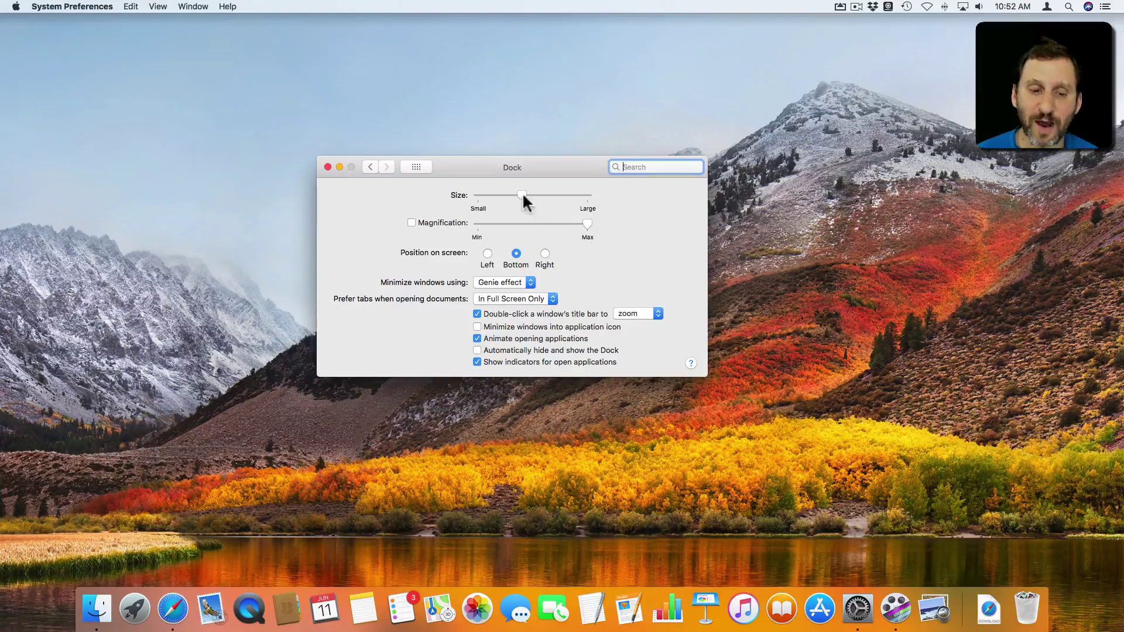
drag(523, 195, 490, 196)
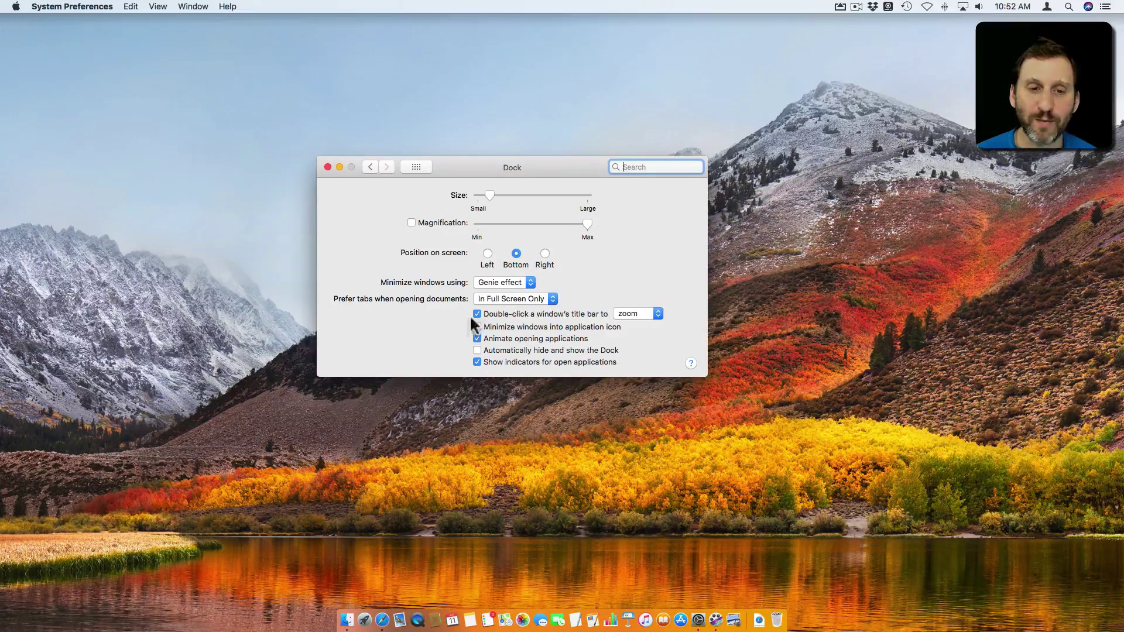
Step: Set magnification strength to halfway with magnification off, and the Dock size to medium
click(412, 223)
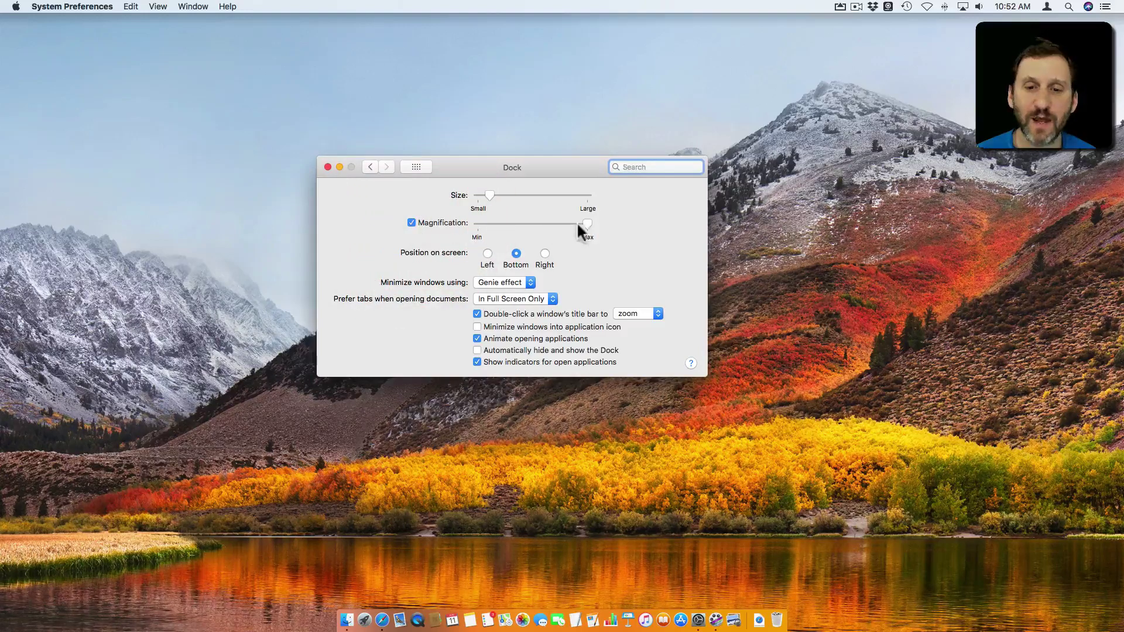
drag(585, 224, 531, 224)
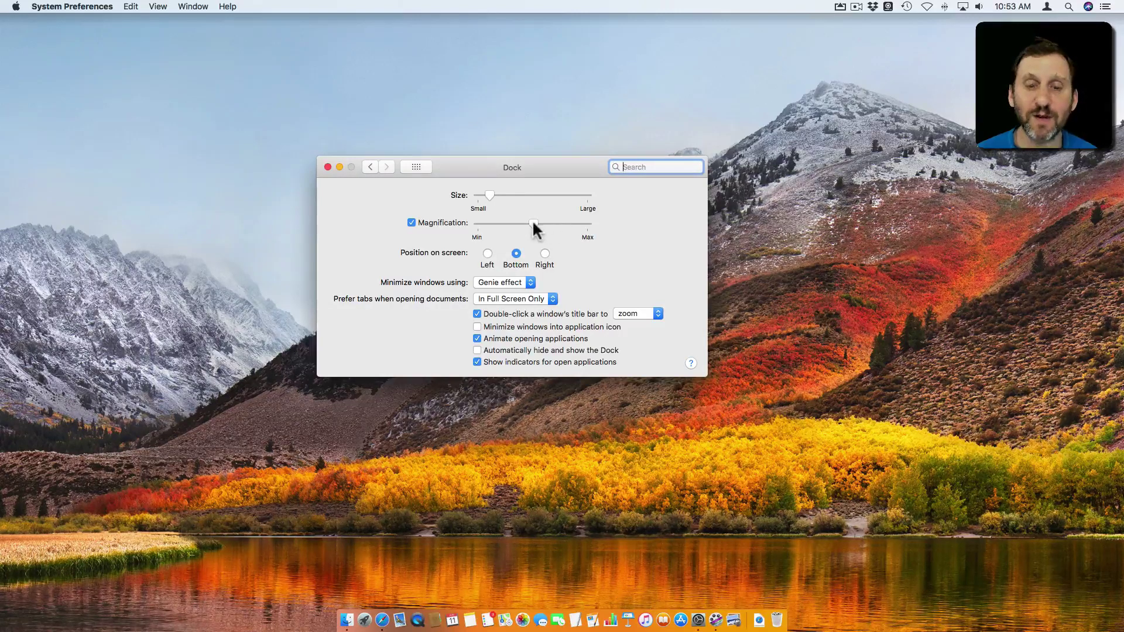
click(532, 222)
click(411, 222)
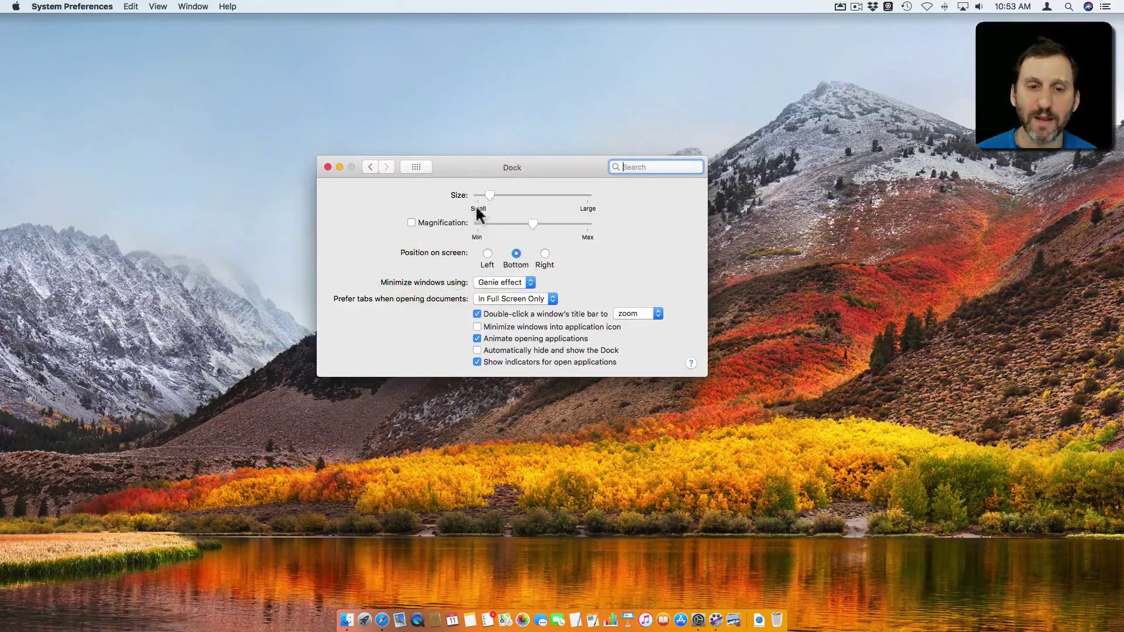
drag(490, 195, 531, 194)
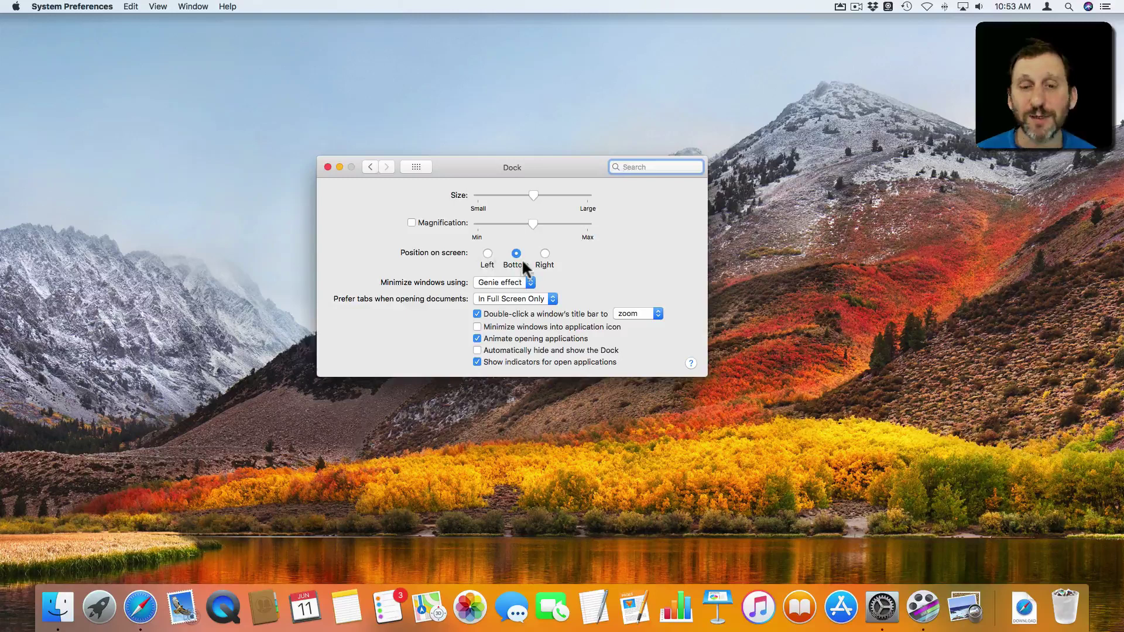
click(486, 252)
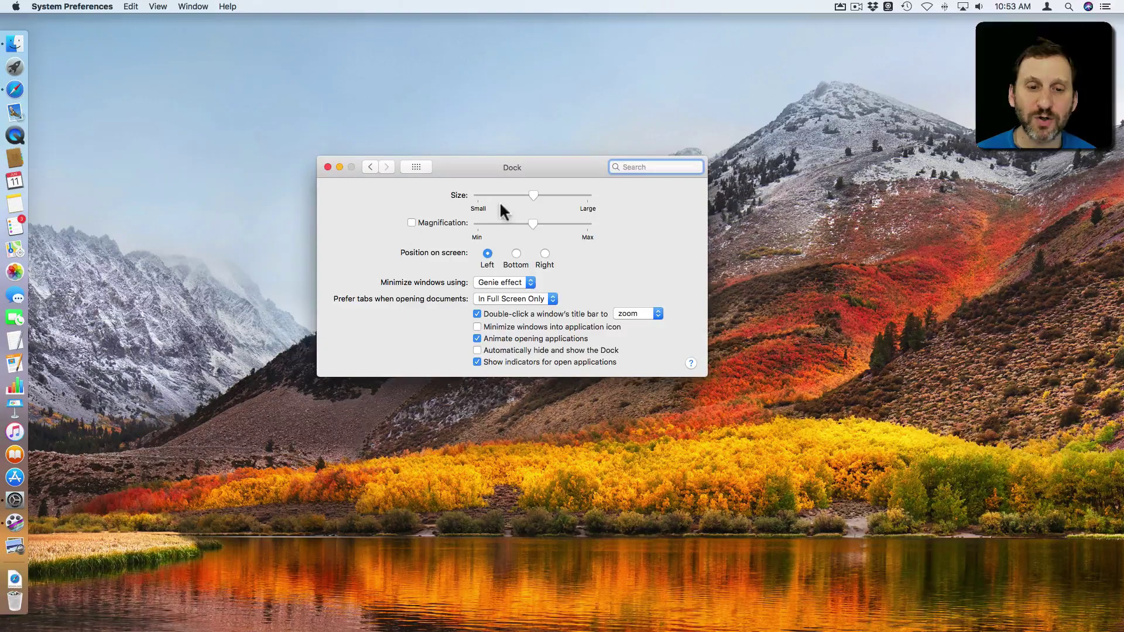
click(411, 222)
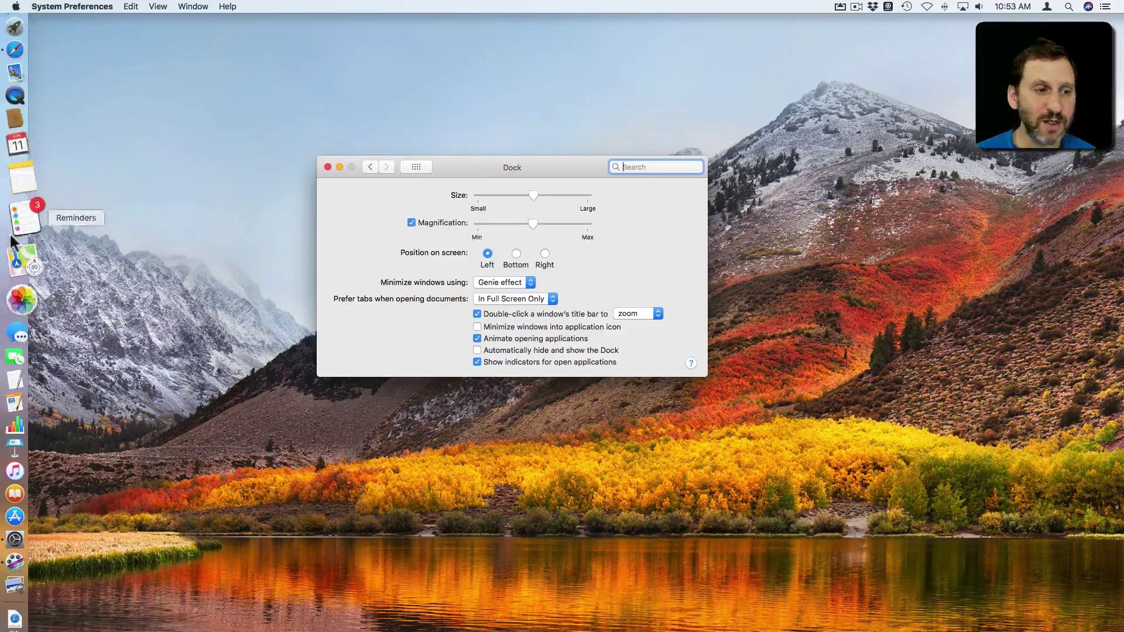
click(440, 223)
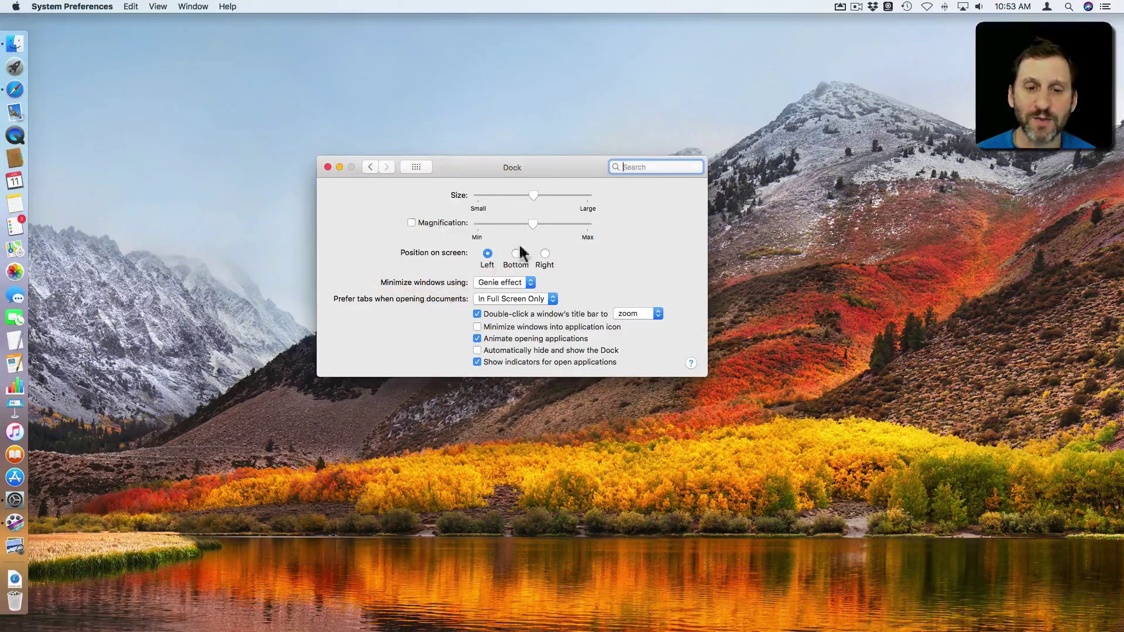
click(544, 253)
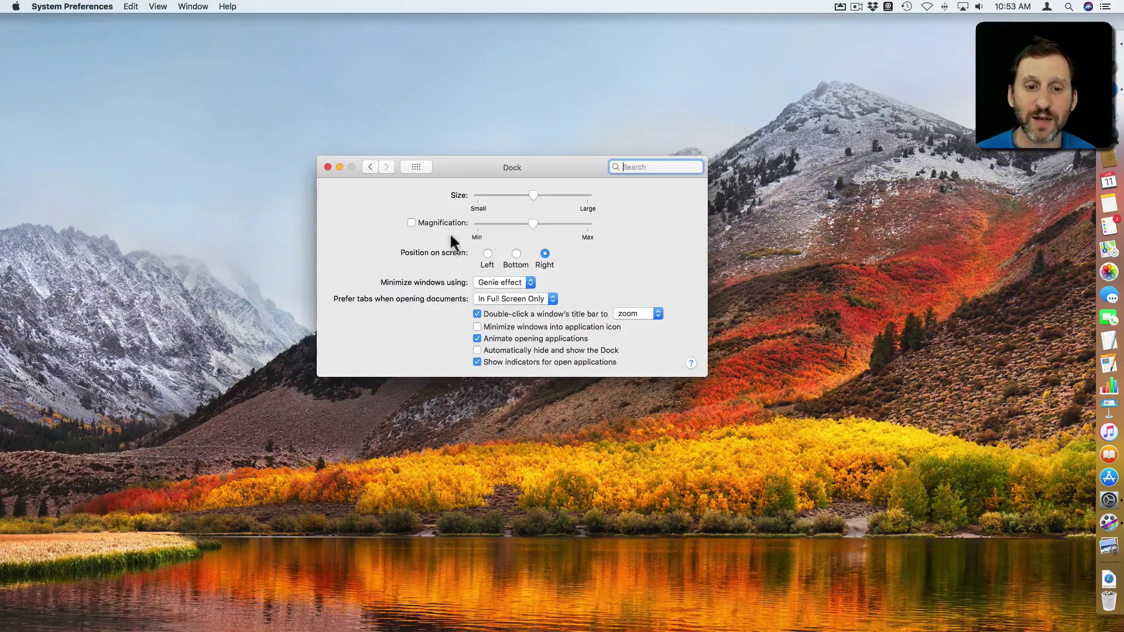
click(514, 256)
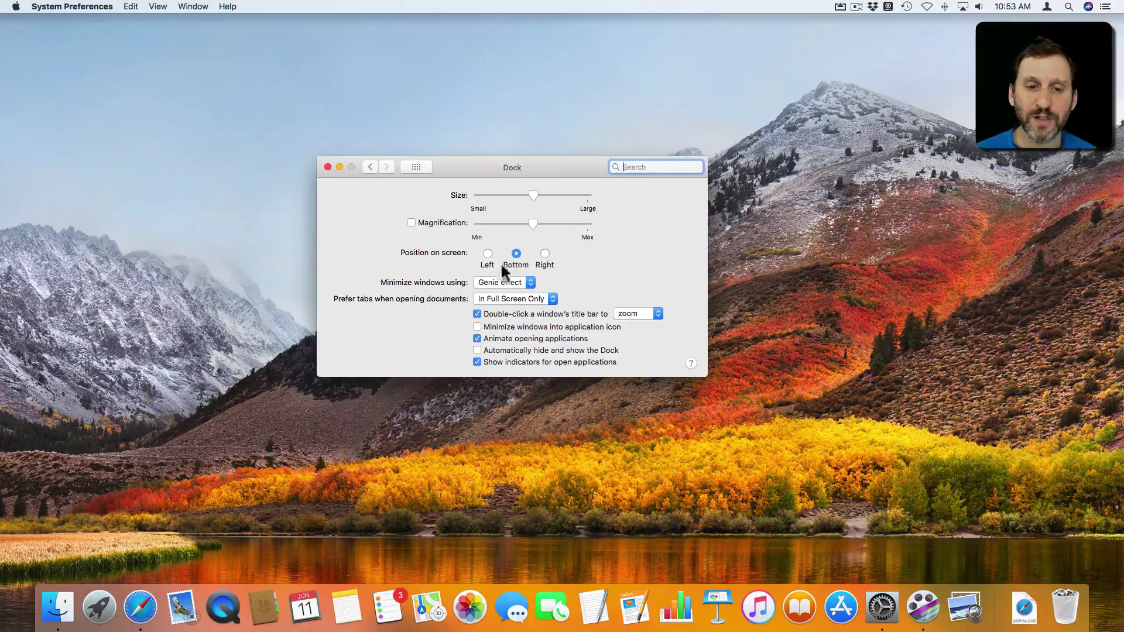
click(564, 165)
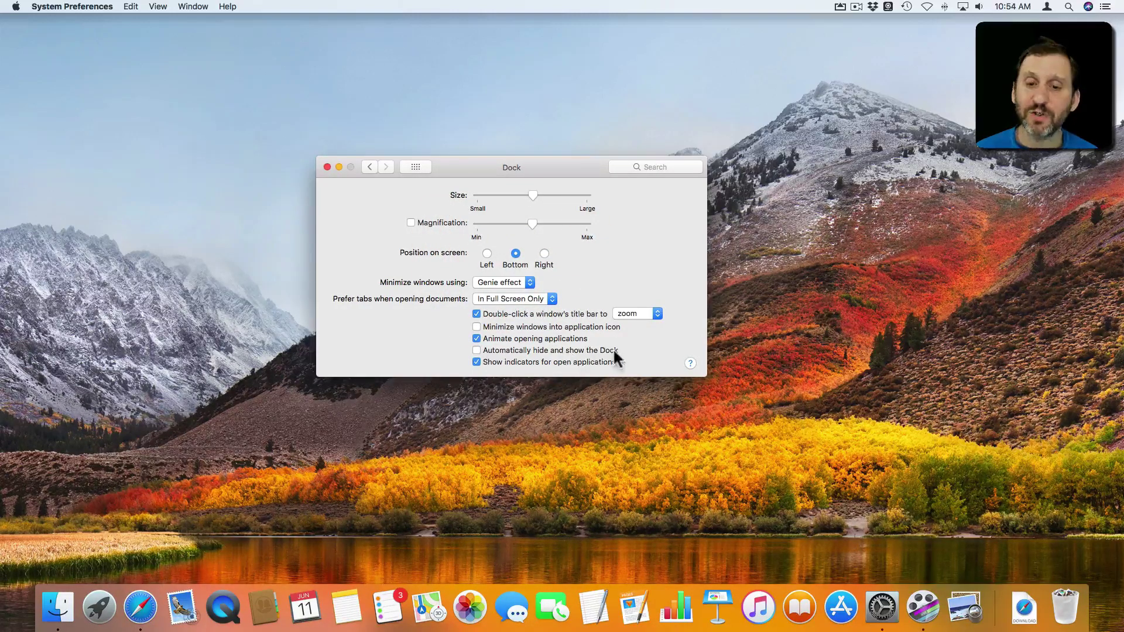
click(522, 350)
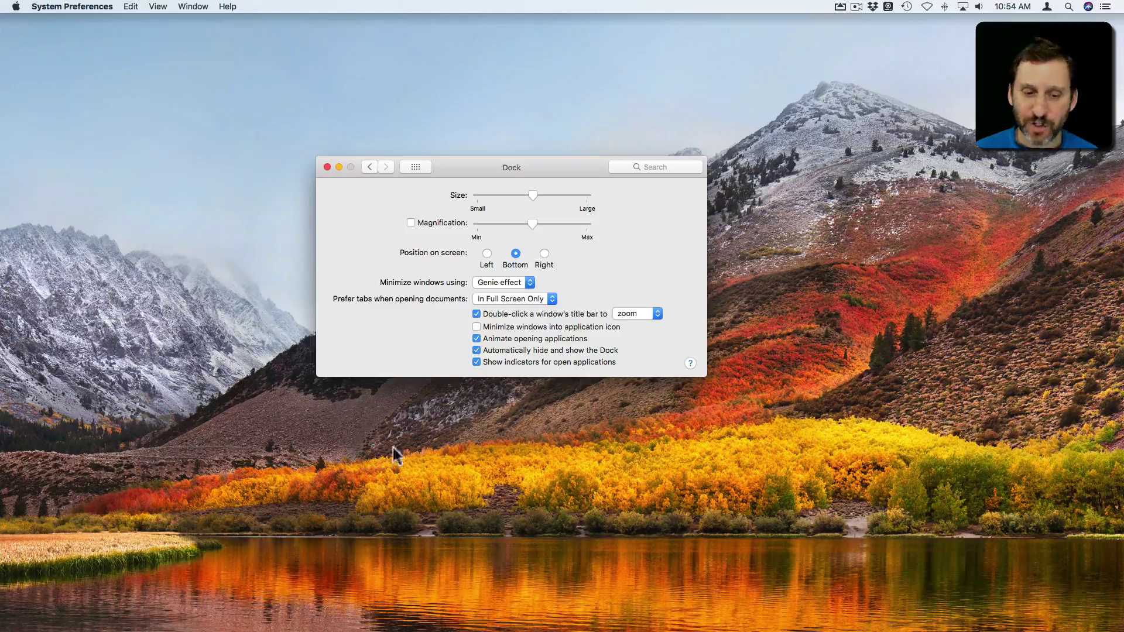
mouse_move(468, 630)
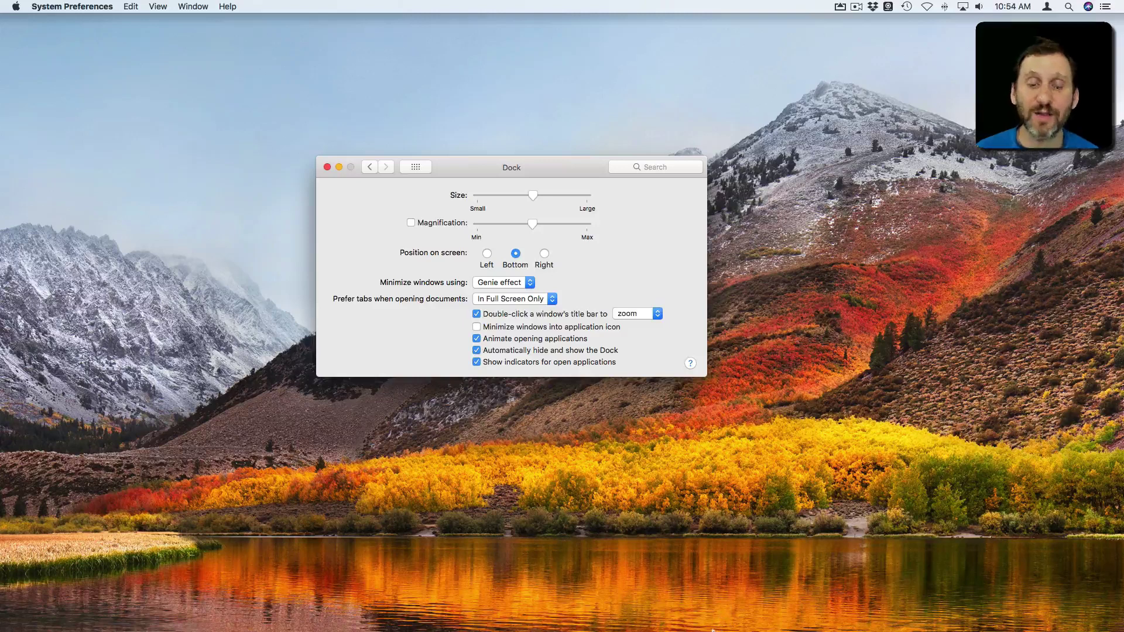
mouse_move(714, 630)
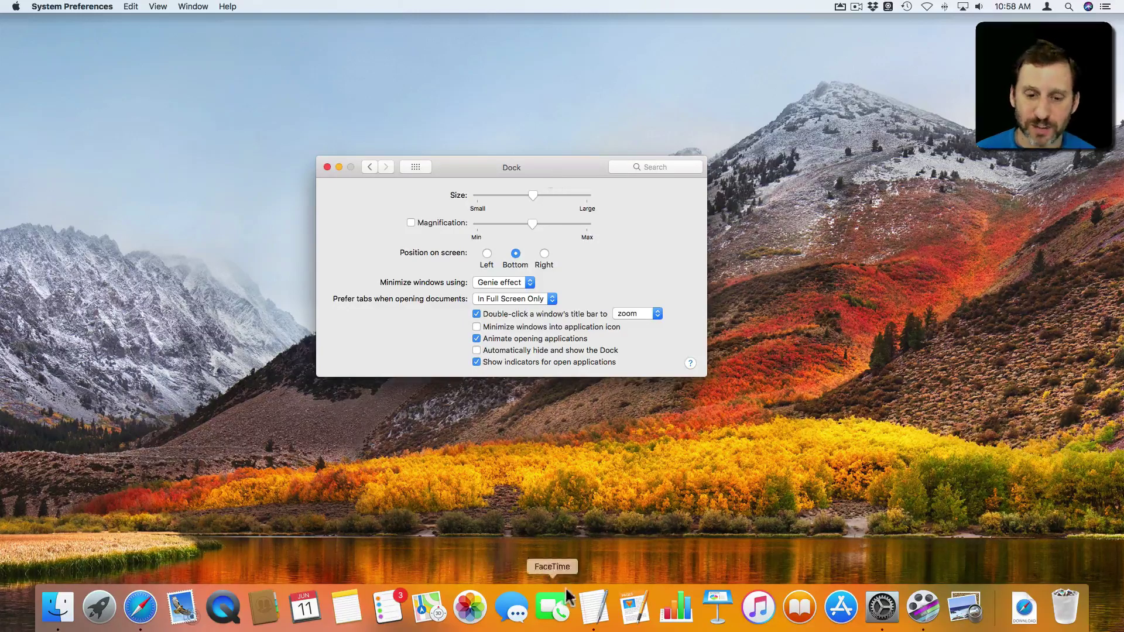
Step: Launch TextEdit and minimize the Untitled, Untitled 2 and Untitled 3 windows to the Dock
click(593, 607)
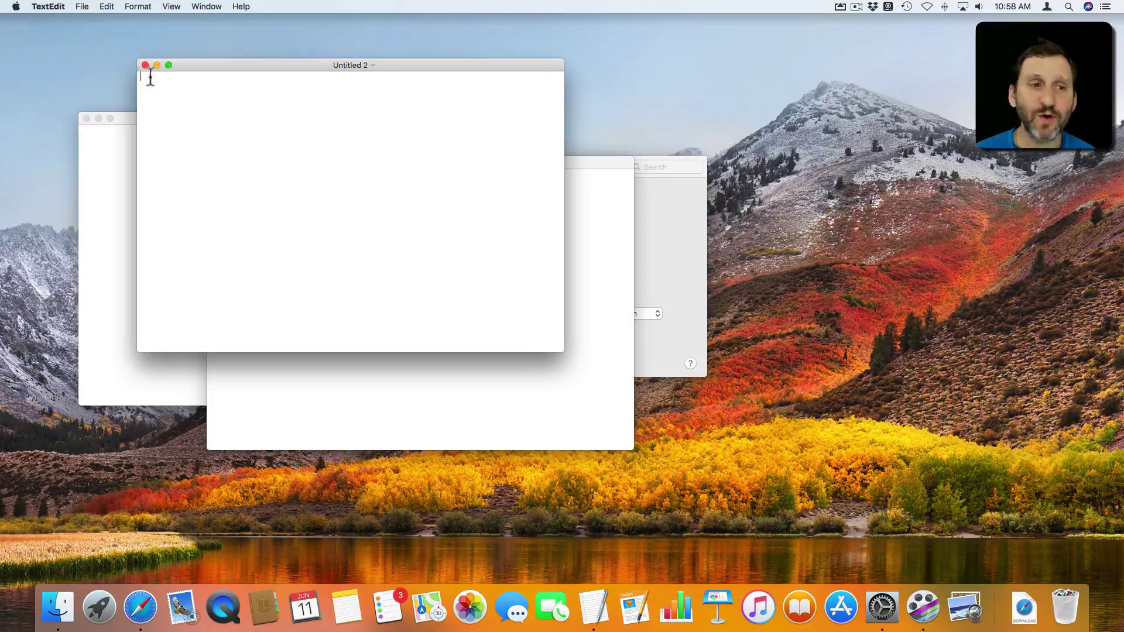
click(157, 65)
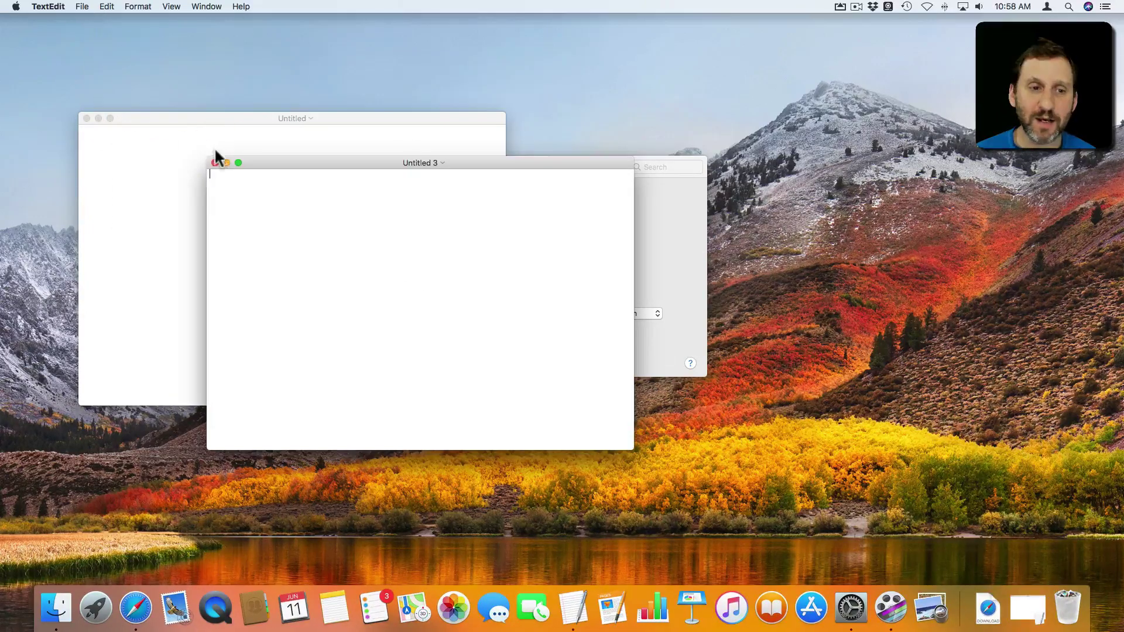
click(226, 162)
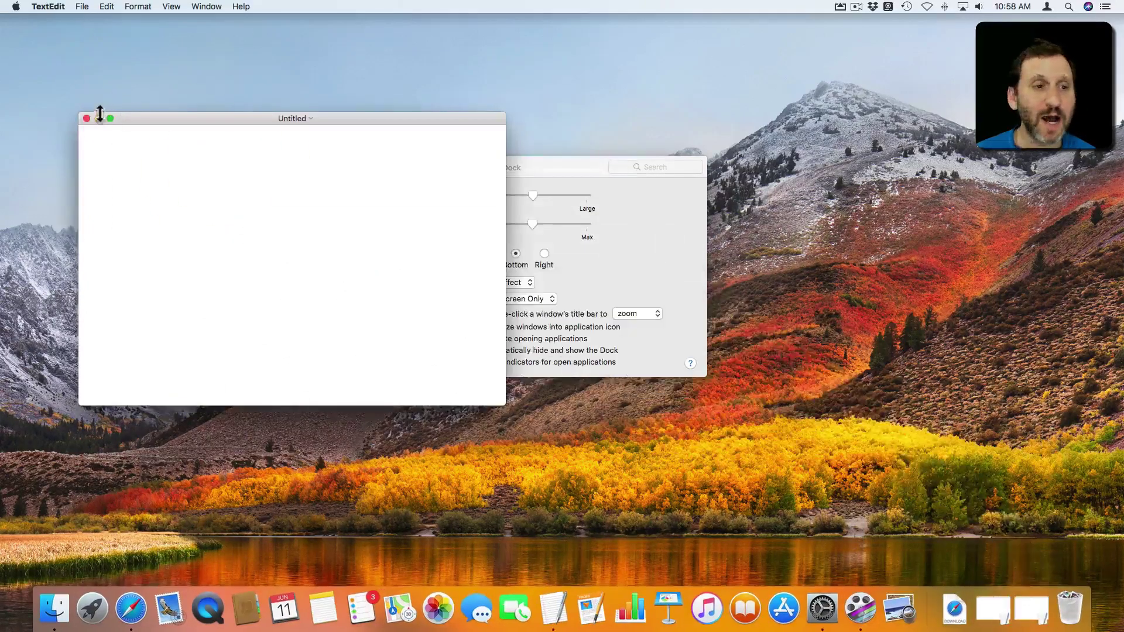
click(99, 117)
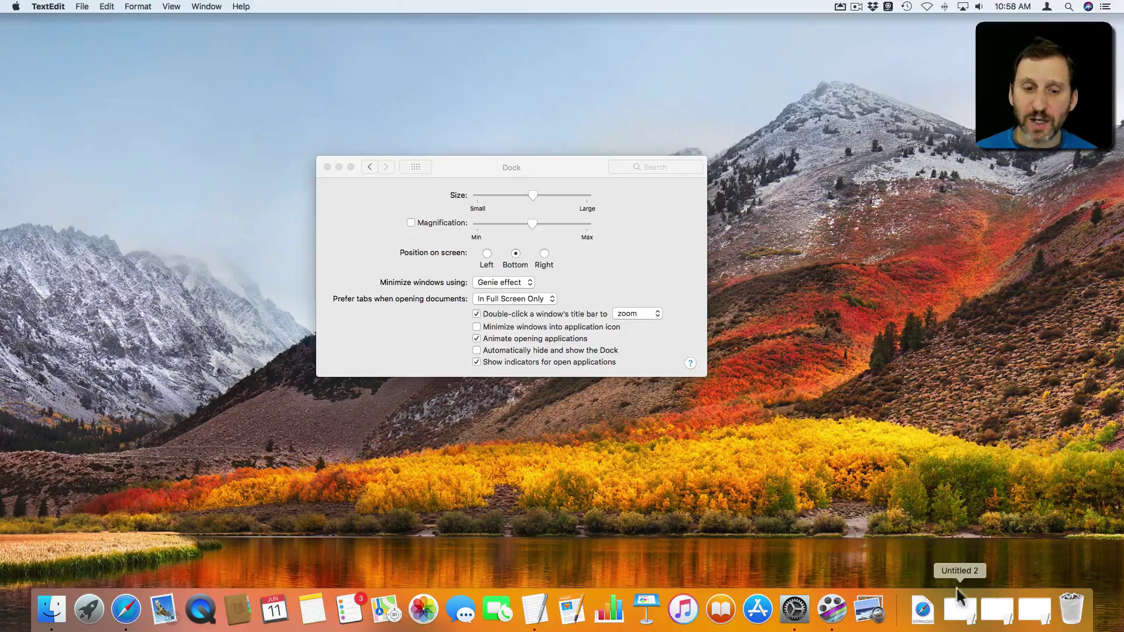
Step: Enable 'Minimize windows into application icon', then restore and re-minimize the three documents
click(507, 327)
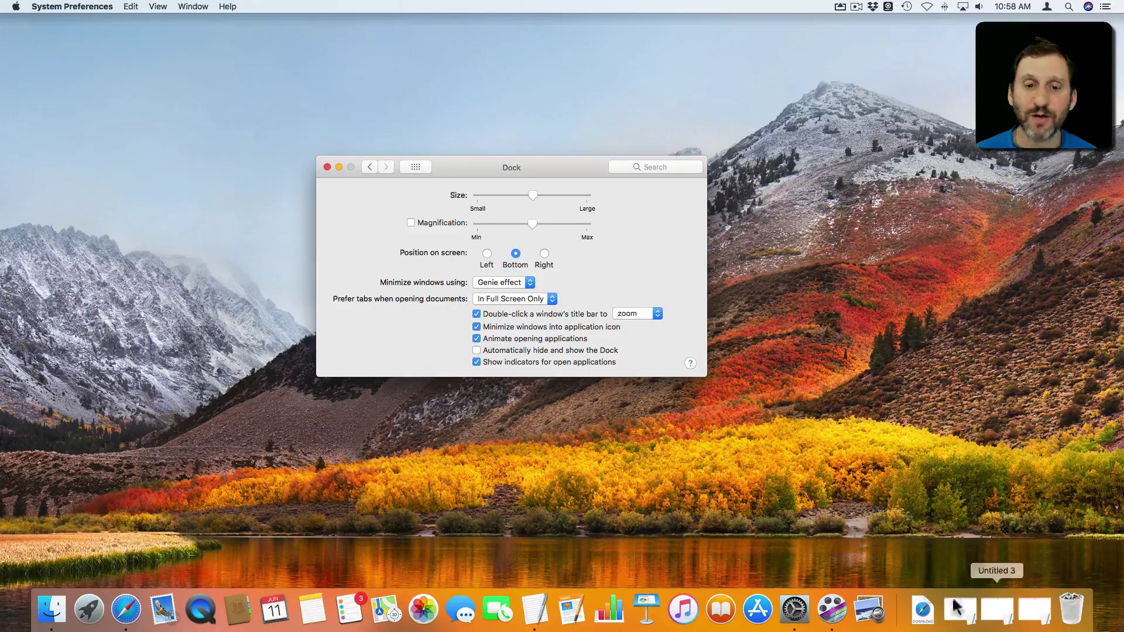
click(1026, 611)
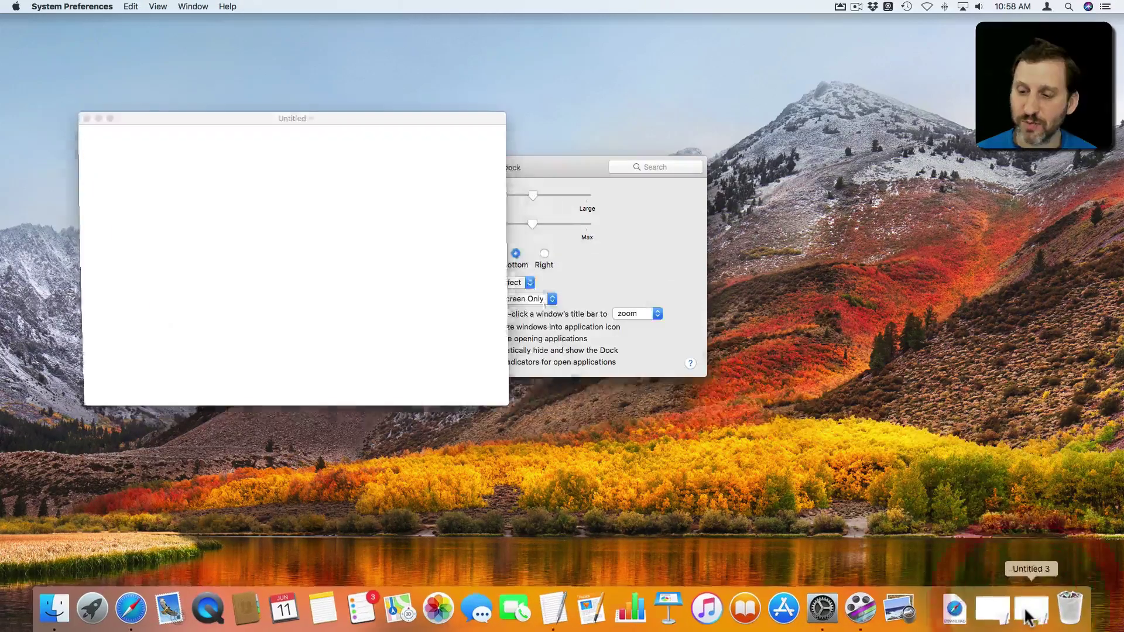
click(1023, 609)
click(1029, 609)
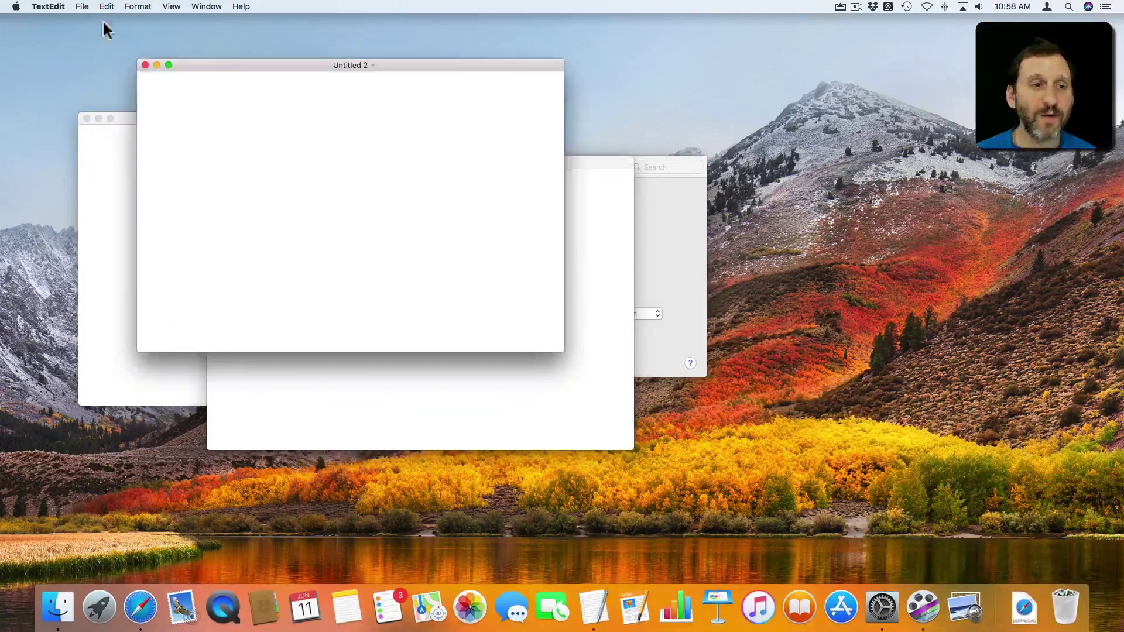
click(156, 64)
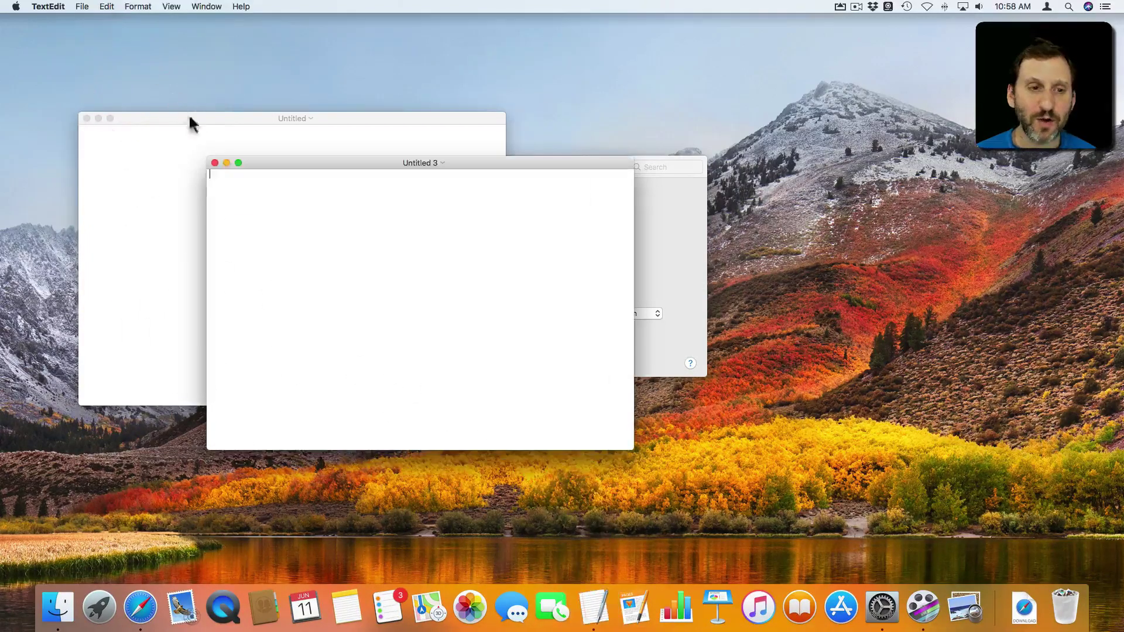
click(226, 162)
click(98, 118)
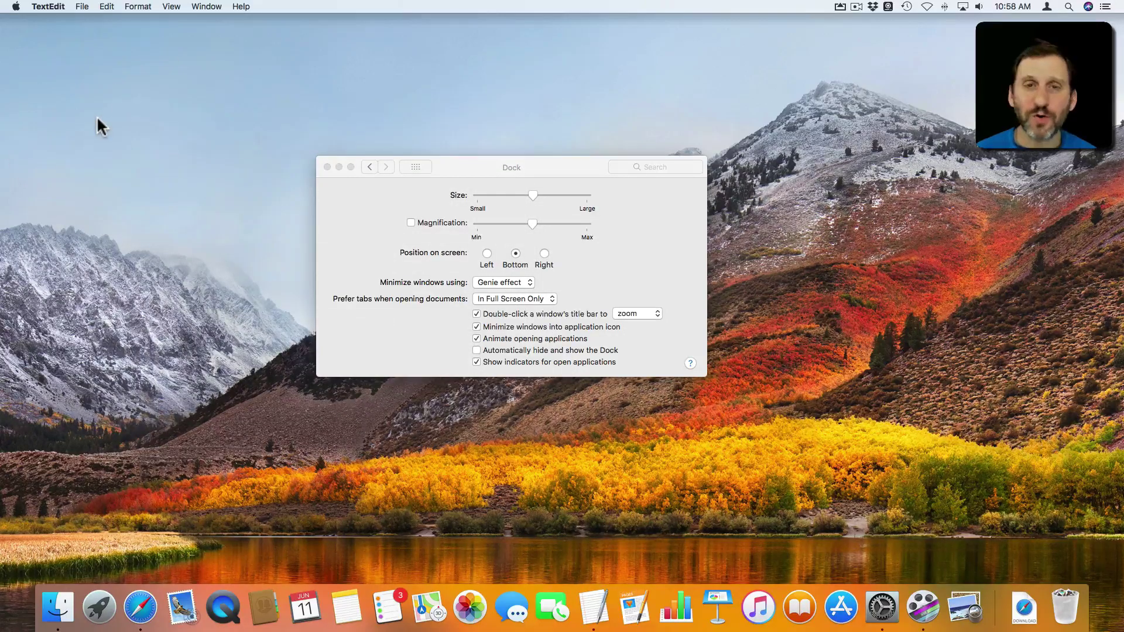
right_click(595, 609)
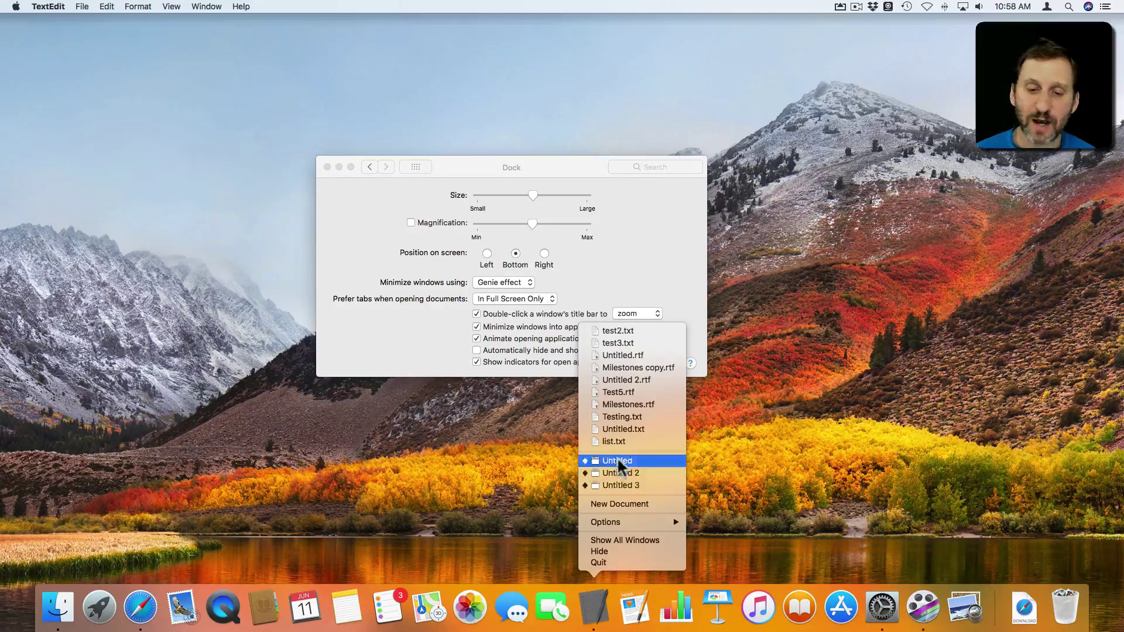
click(597, 606)
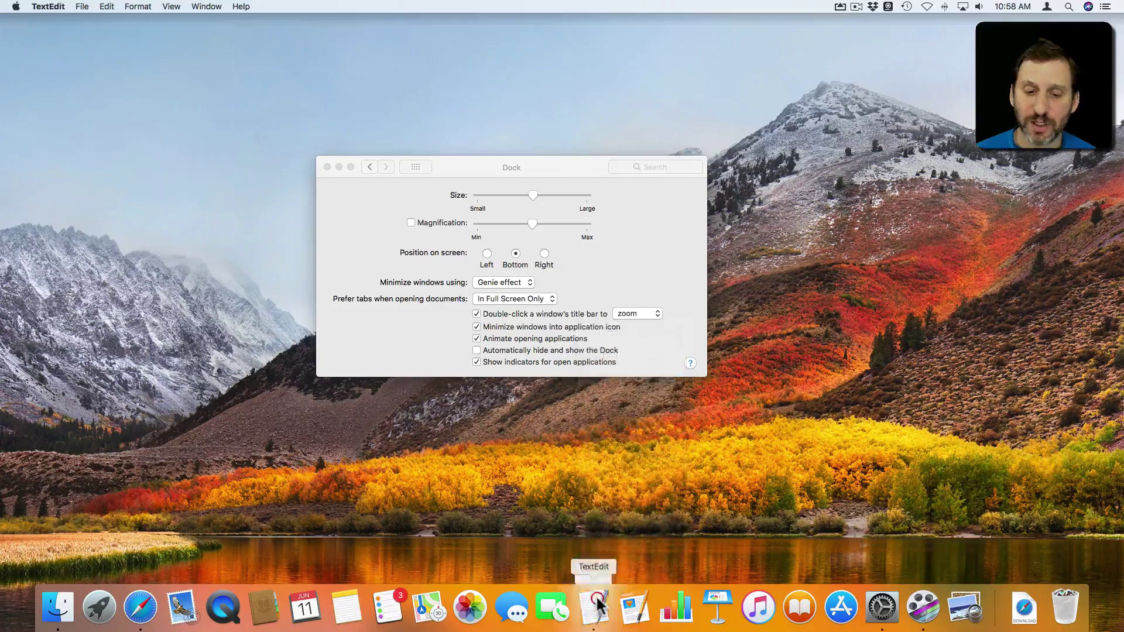
click(598, 601)
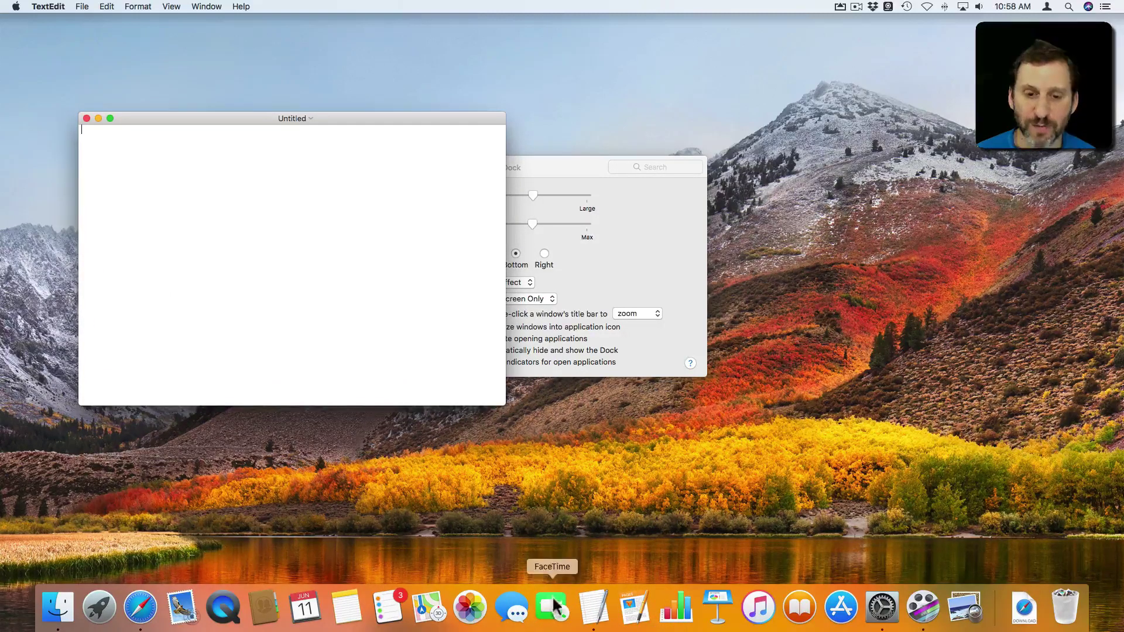
click(209, 7)
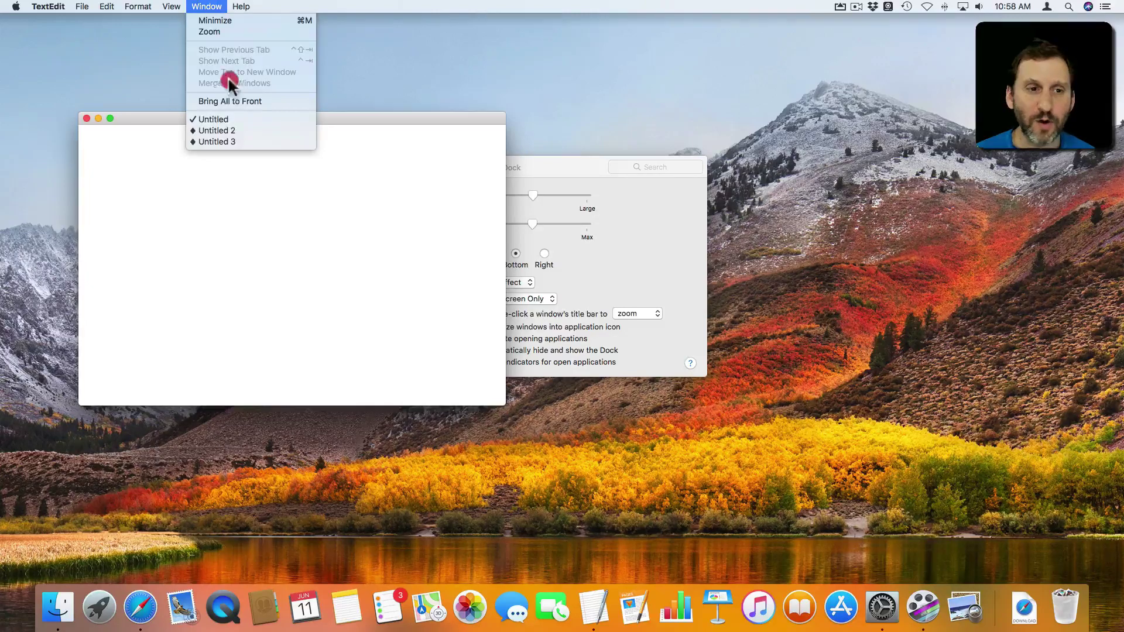
click(215, 7)
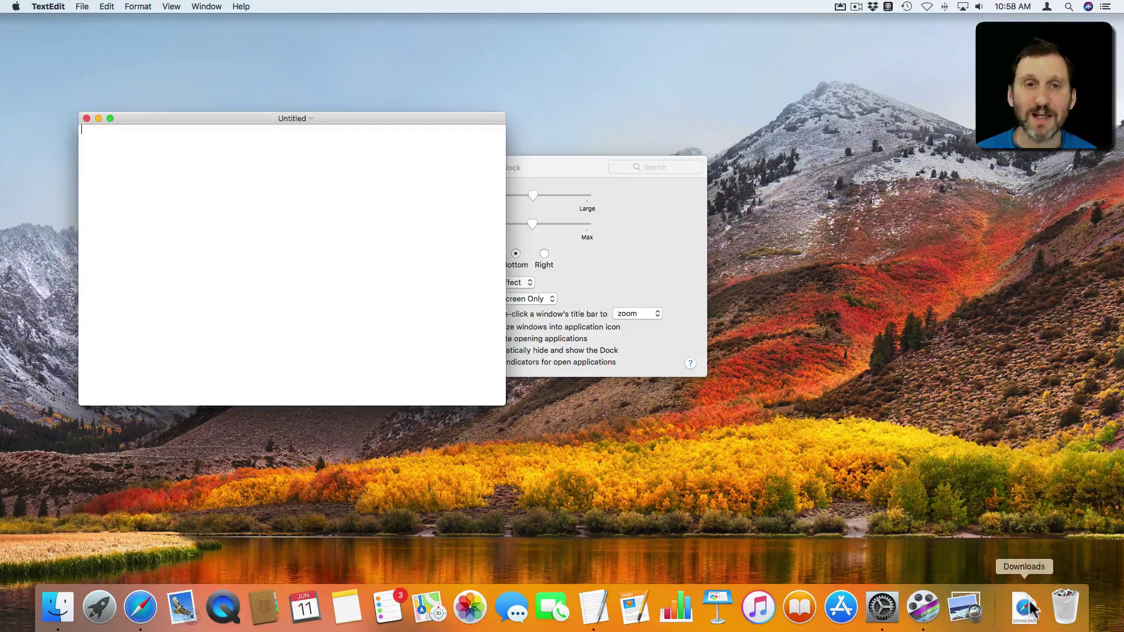
click(98, 118)
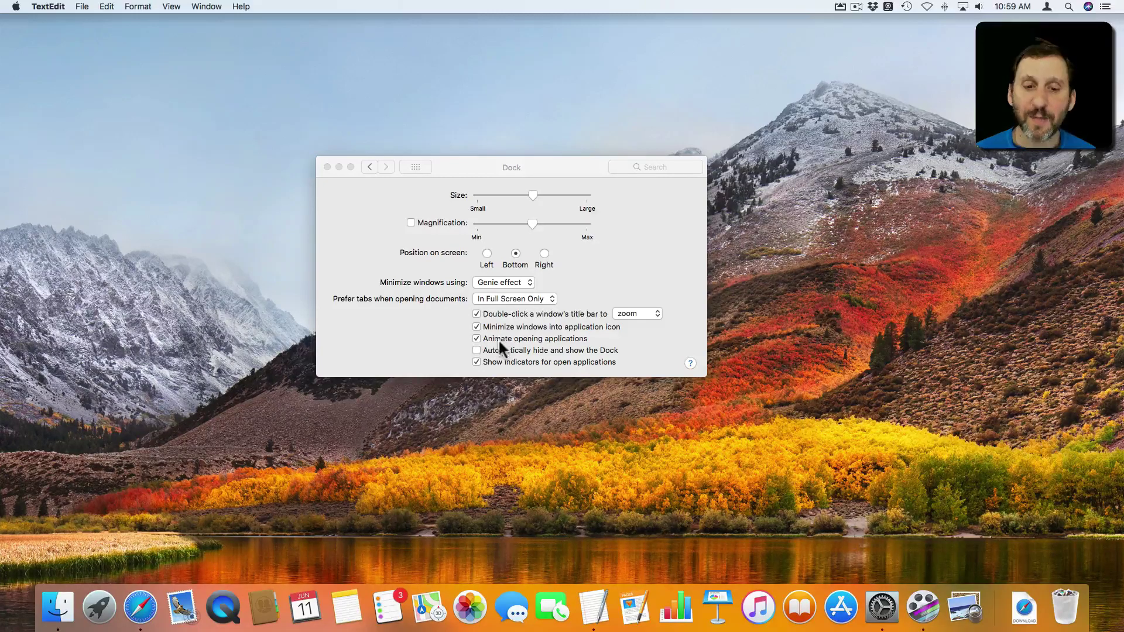
Step: Turn off 'Animate opening applications', launching and quitting Pages before and after to compare
click(642, 619)
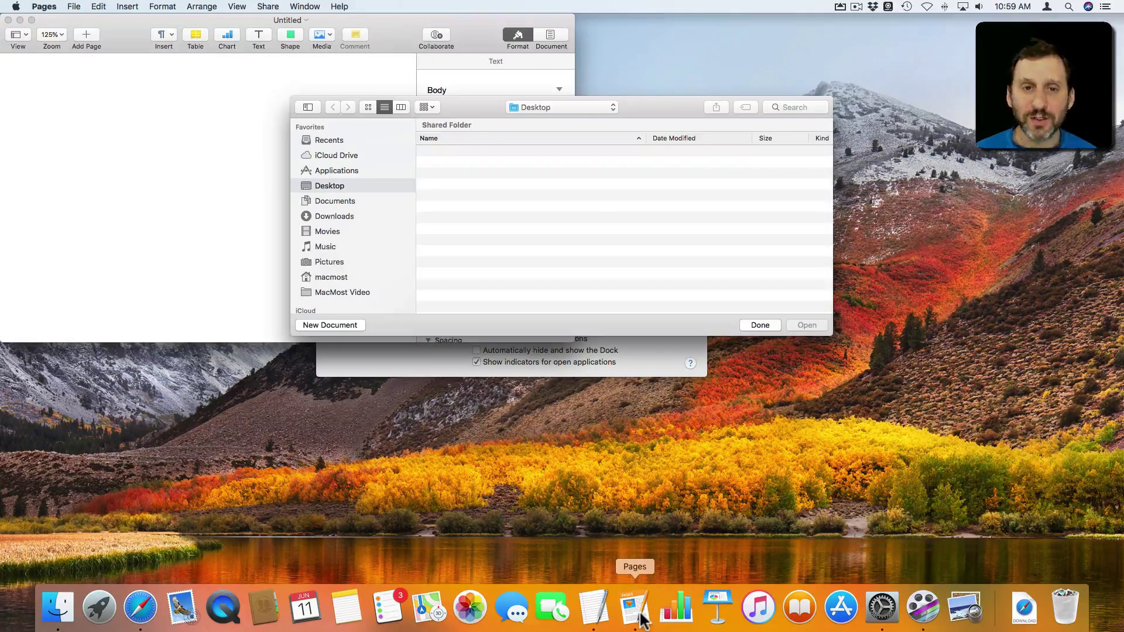
key(cmd+q)
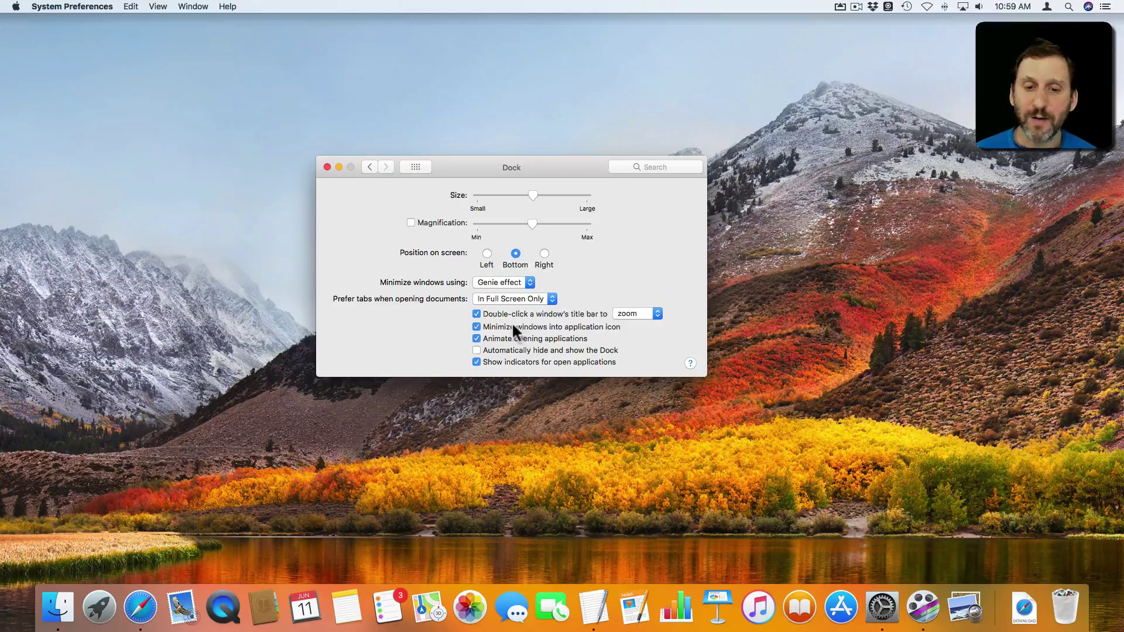
click(502, 341)
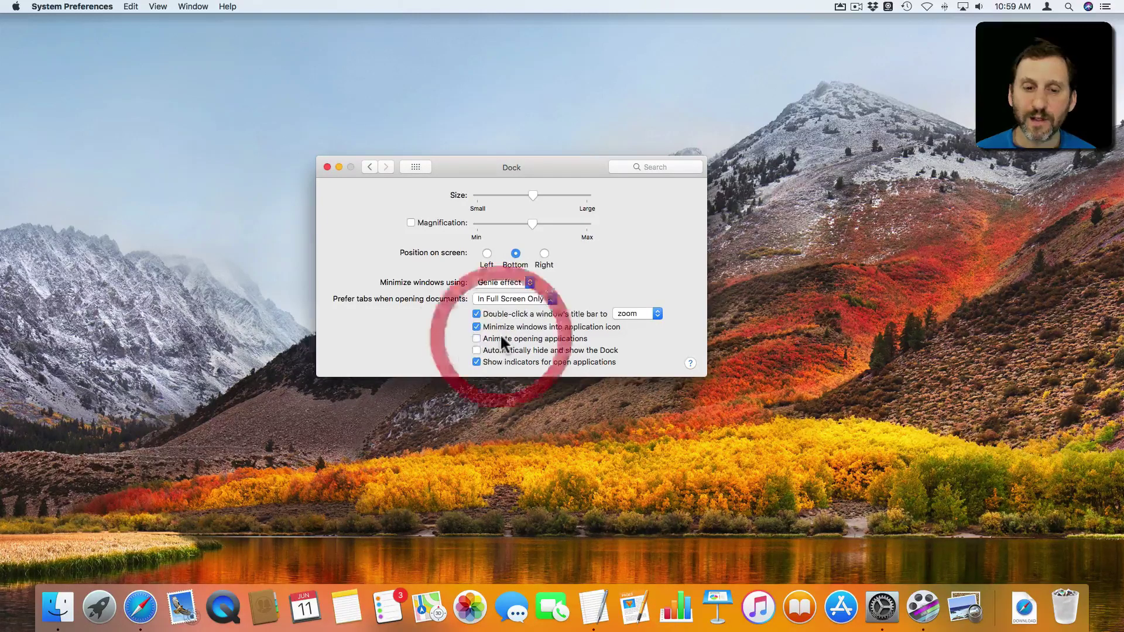
click(634, 610)
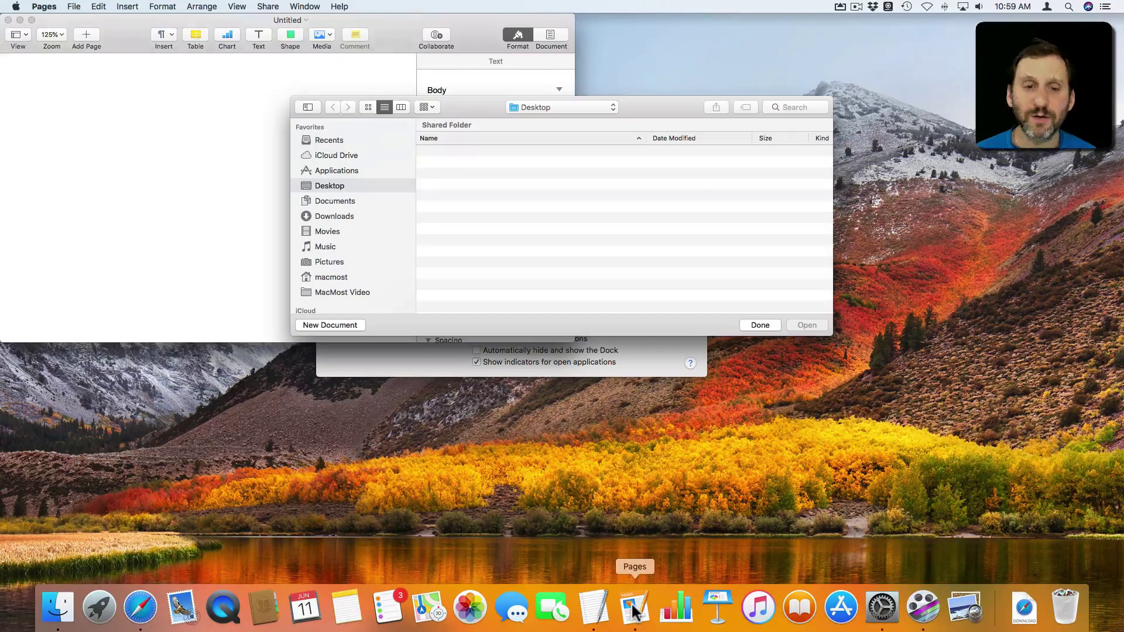
key(super+q)
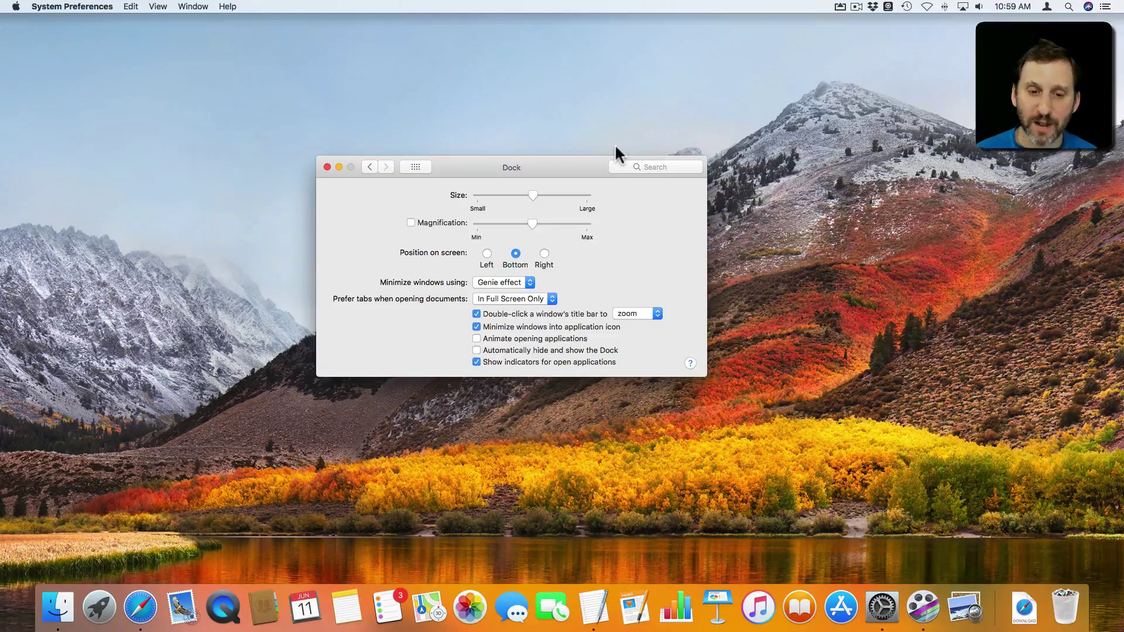
click(476, 361)
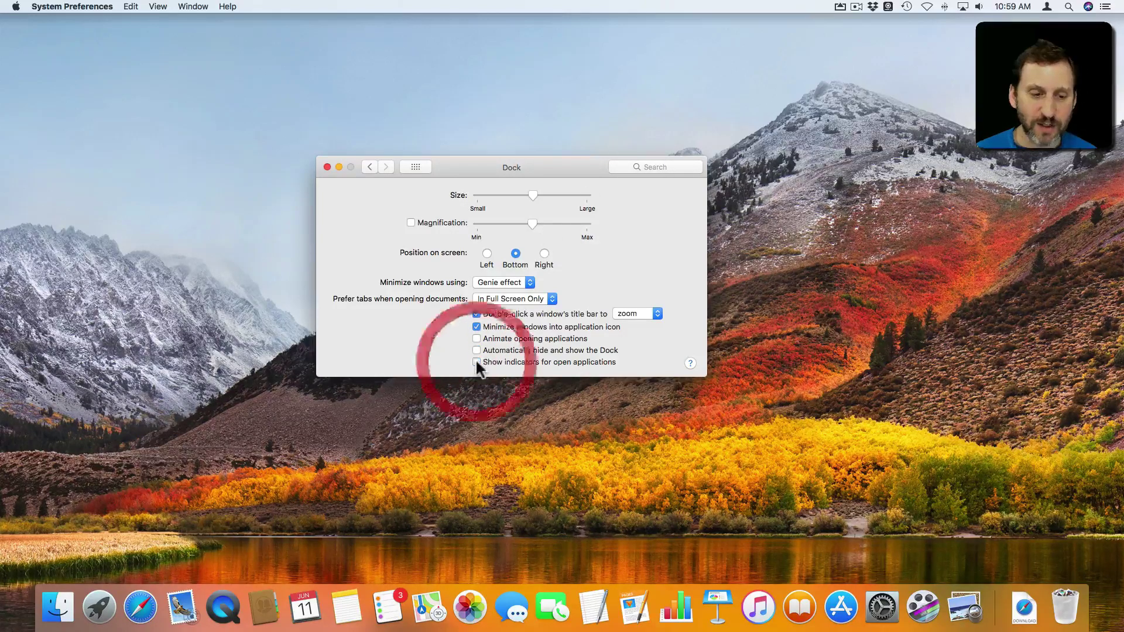
click(476, 362)
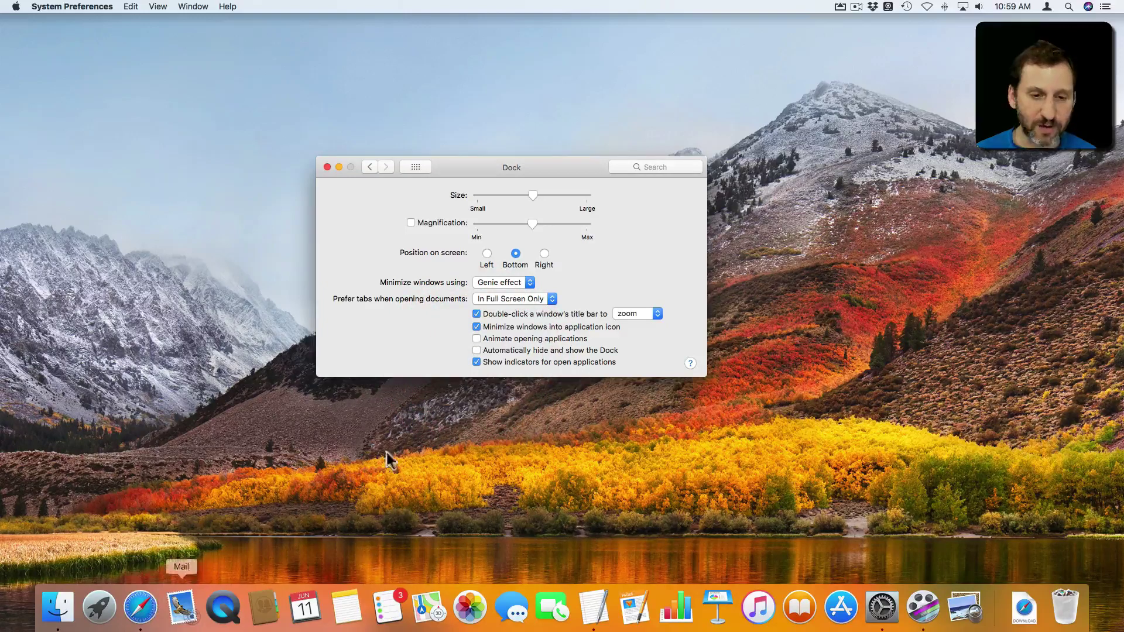
click(477, 362)
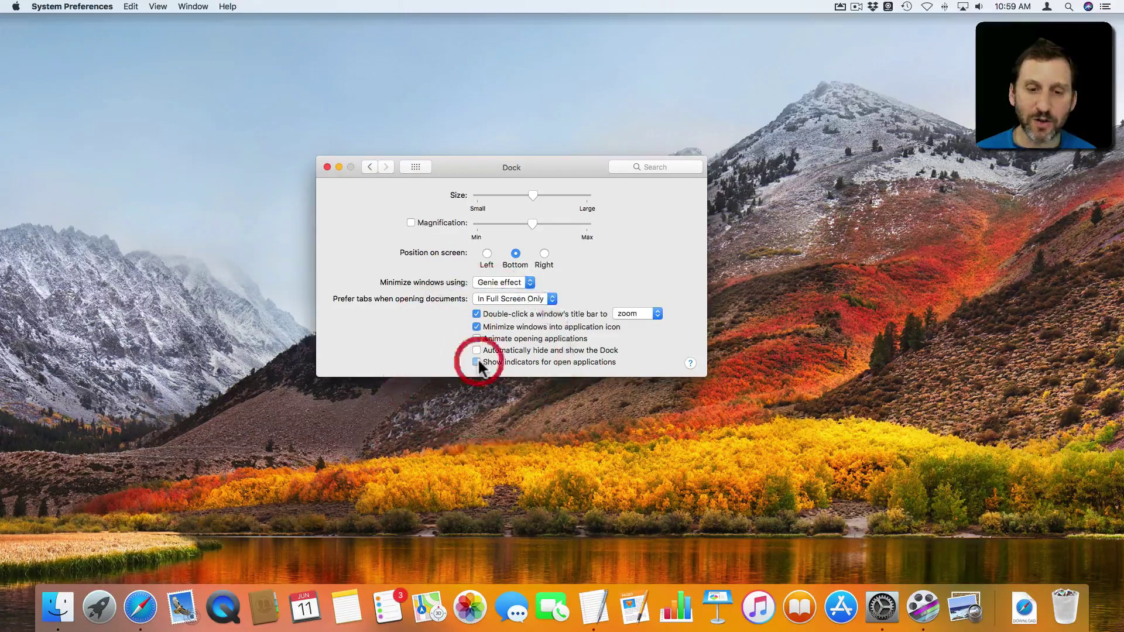
click(477, 362)
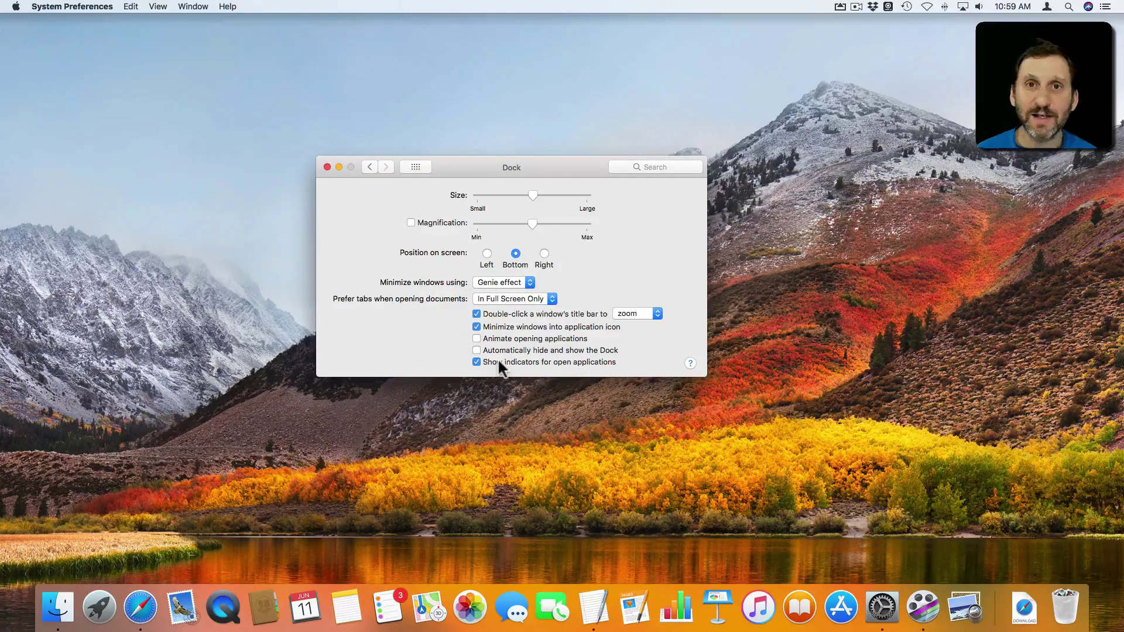